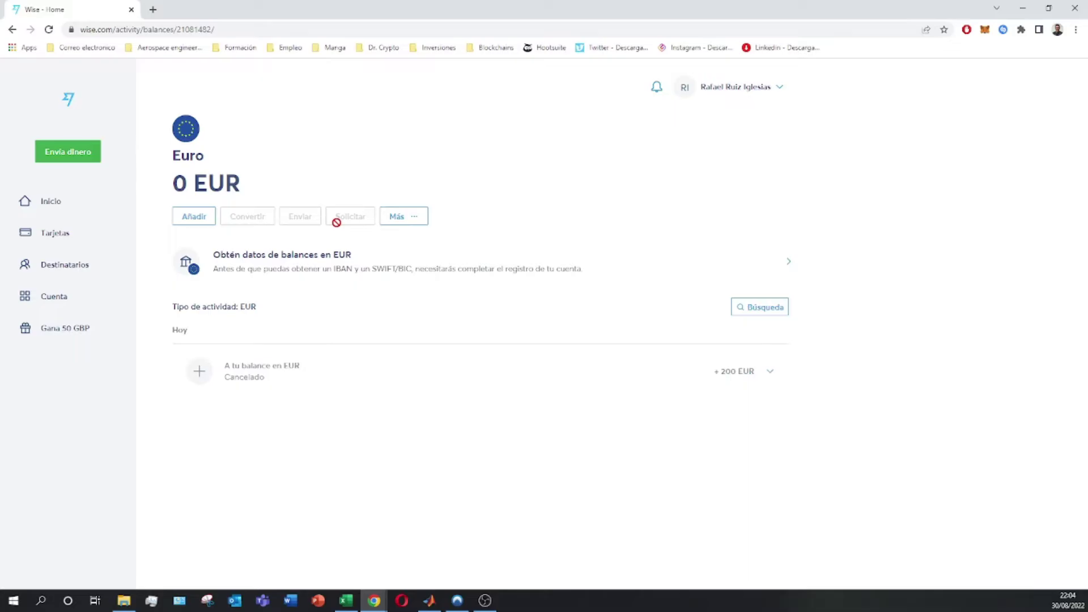
Step: Start adding money to the Euro balance, enter 200 EUR paid in euros, and continue to the payment methods
click(211, 220)
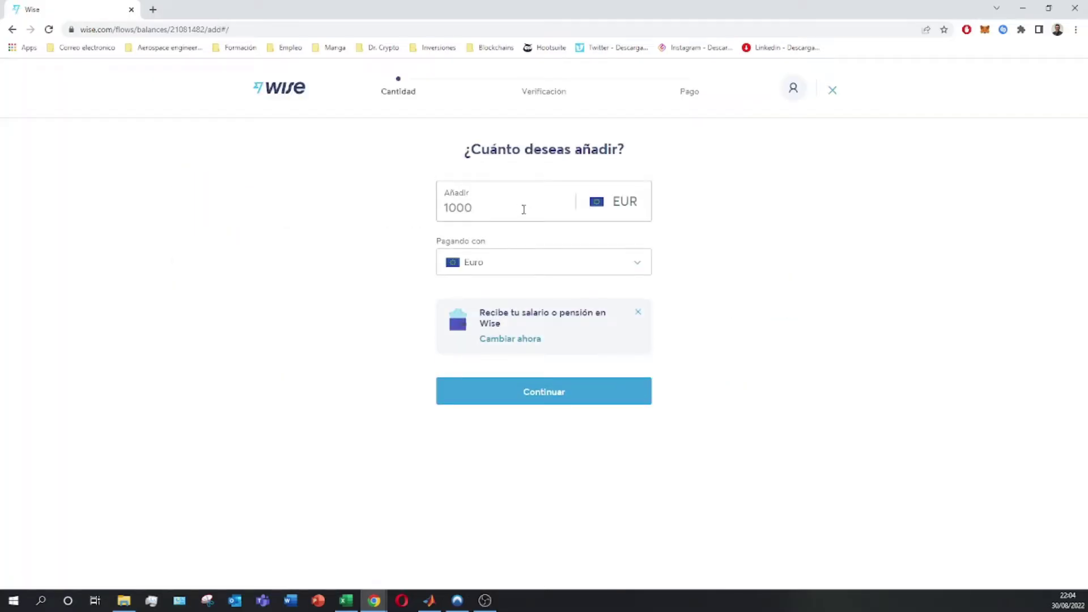
click(524, 209)
text(200)
key(BackSpace)
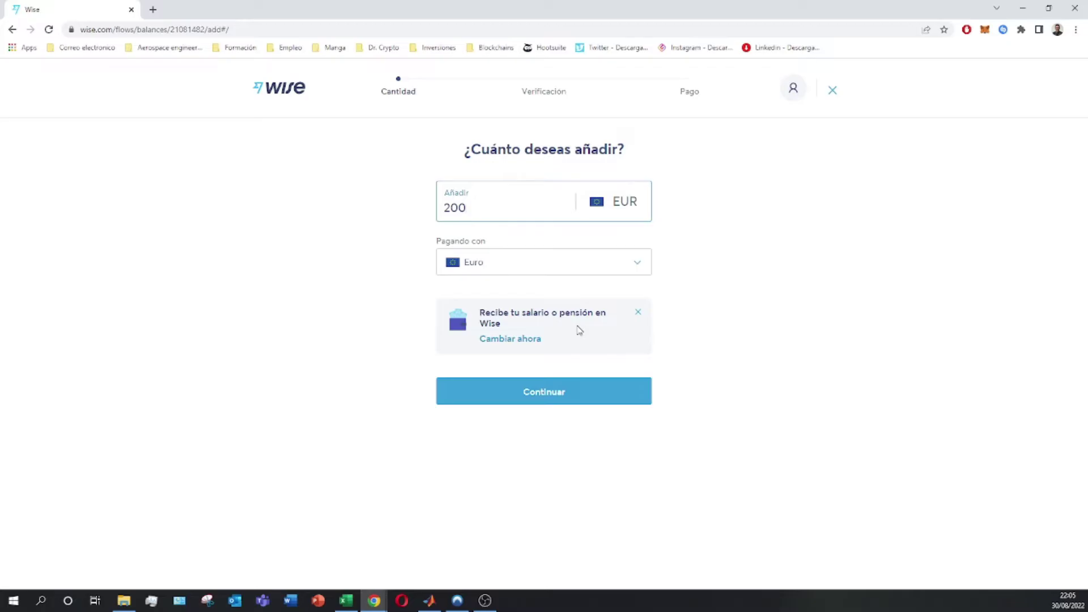
click(589, 390)
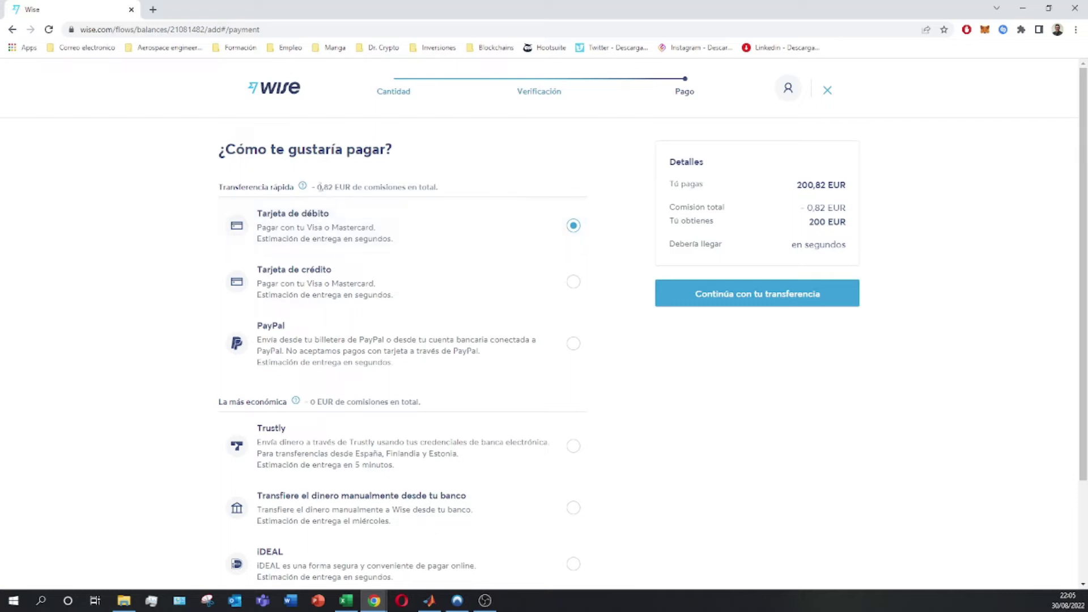
Step: Compare the fees and delivery times for paying by debit card, PayPal and manual bank transfer
drag(331, 186, 449, 187)
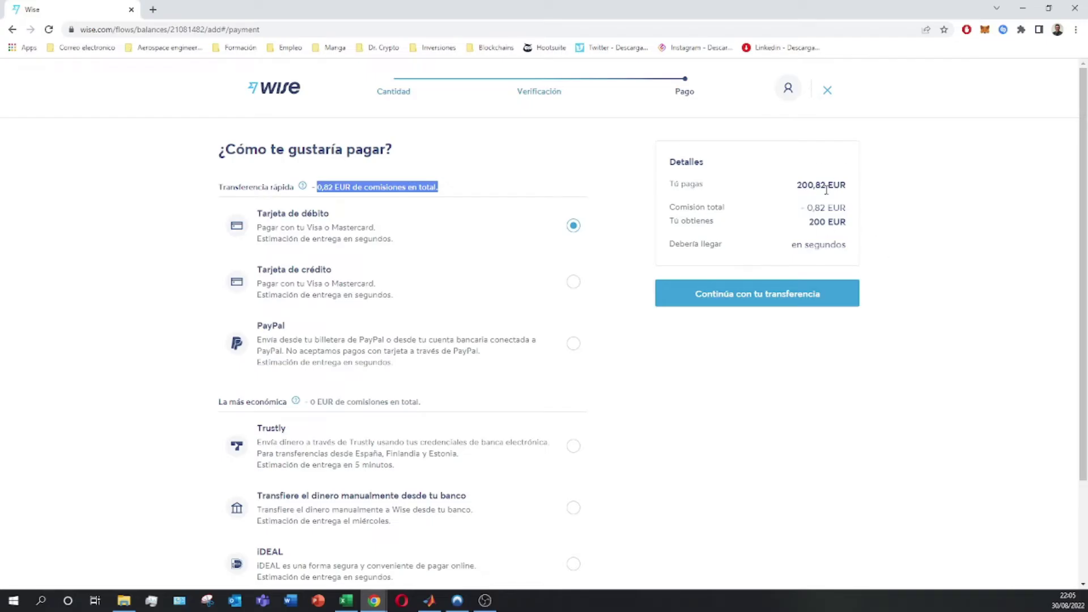
drag(807, 208, 871, 213)
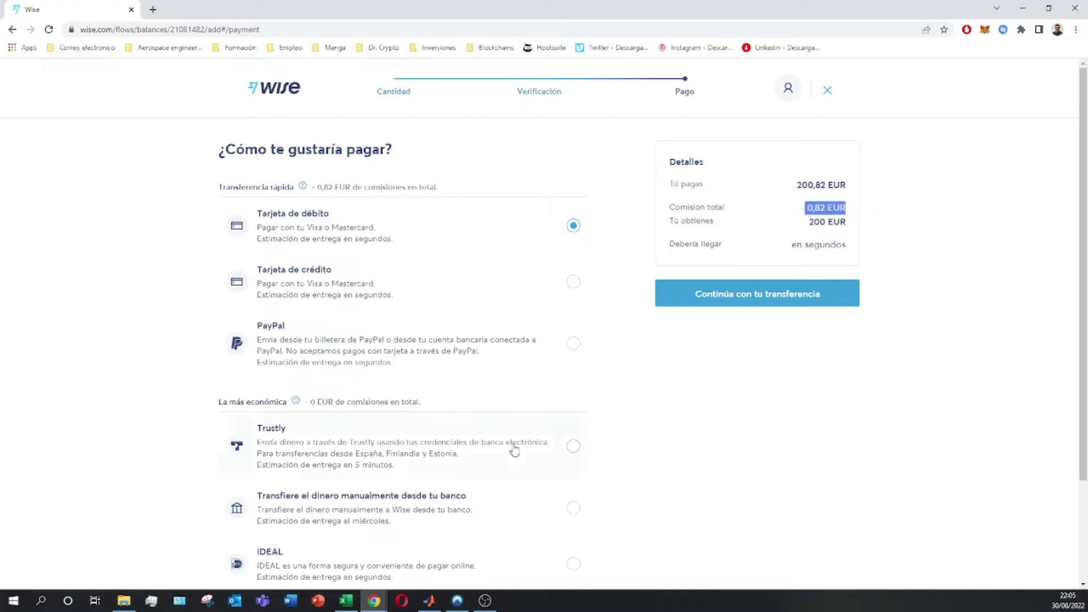
click(557, 360)
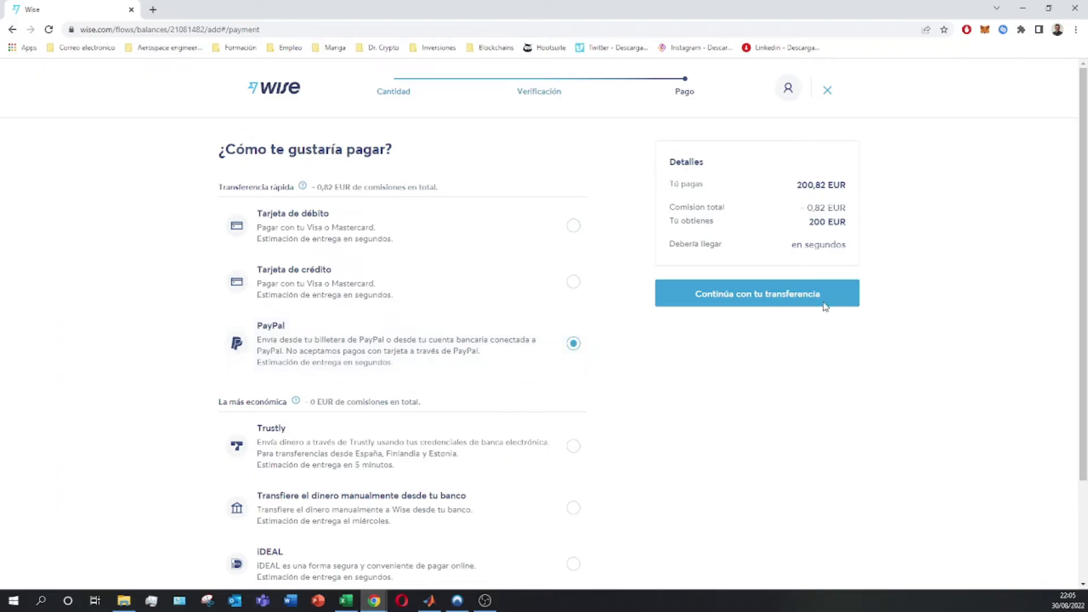
drag(321, 188, 441, 195)
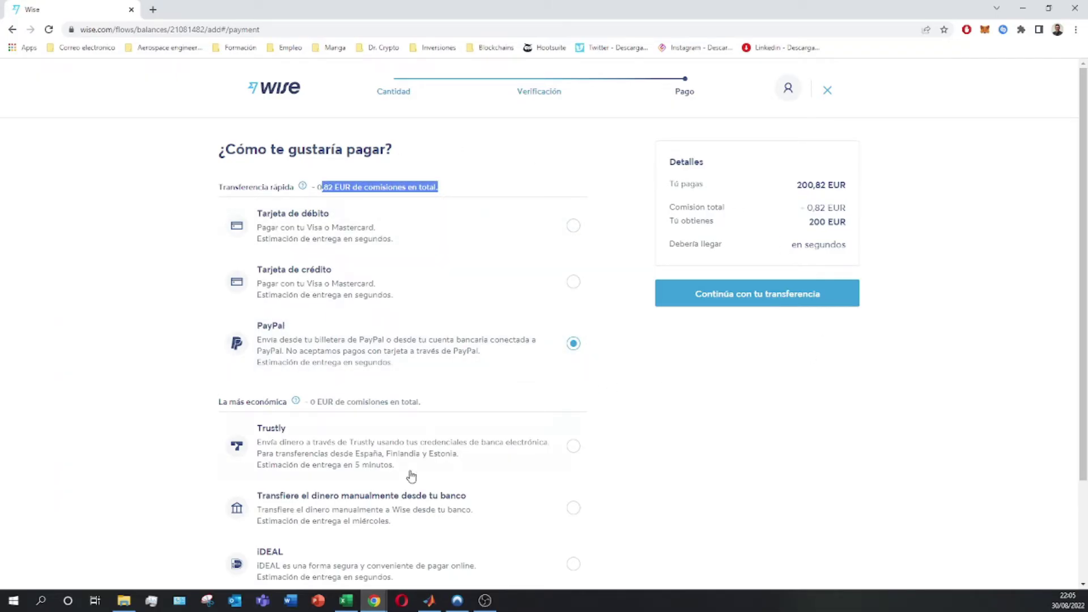
scroll(422, 484, down, 1)
click(530, 450)
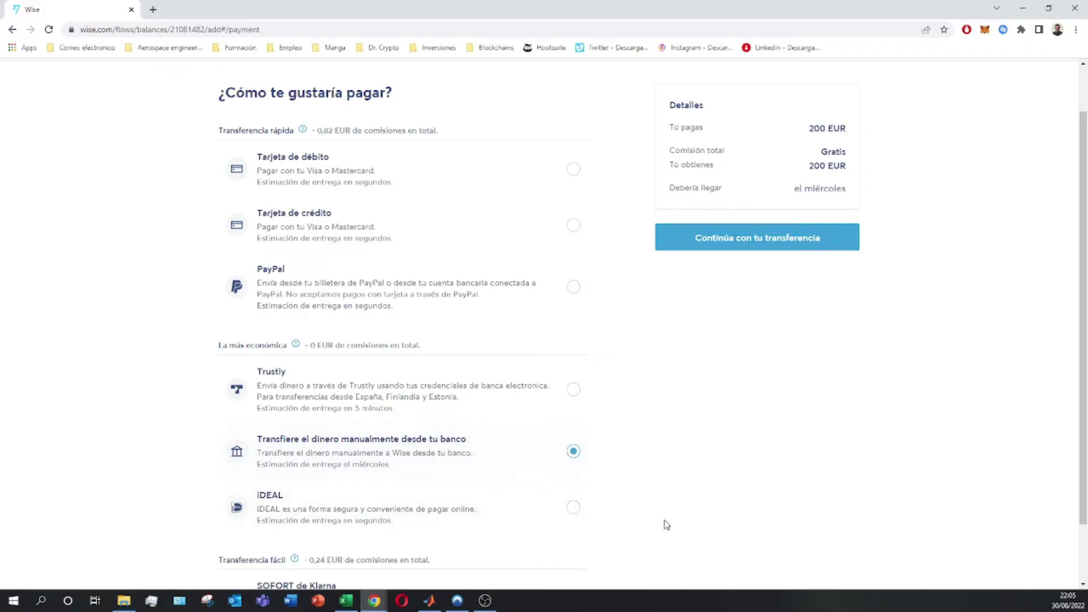
scroll(672, 473, up, 1)
scroll(687, 259, down, 2)
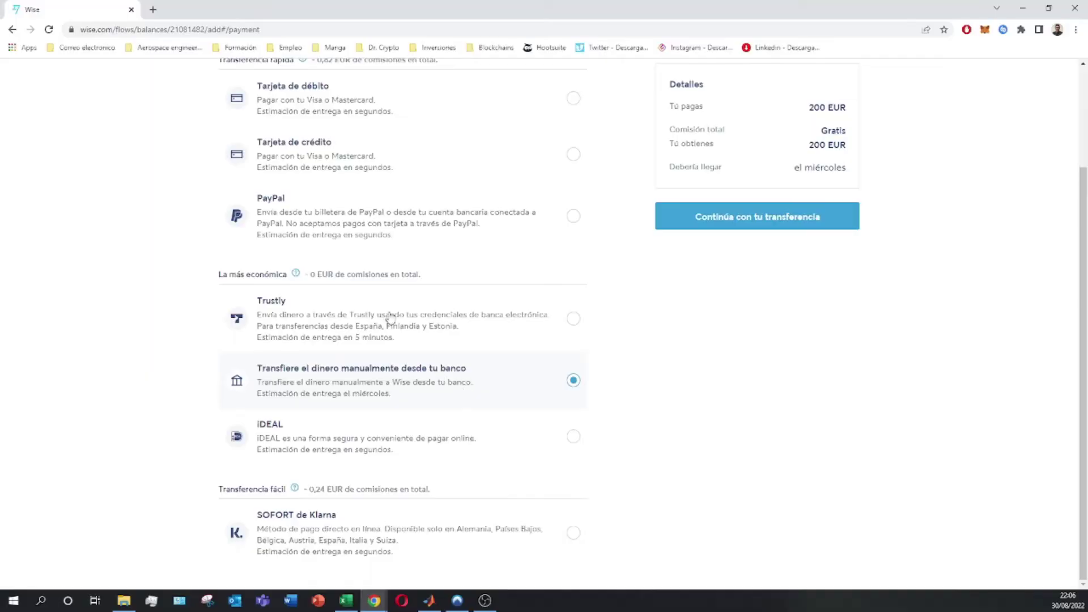
Step: Choose PayPal as the payment method, continue to its login page, and go back without signing in
click(398, 226)
scroll(697, 276, up, 2)
click(746, 283)
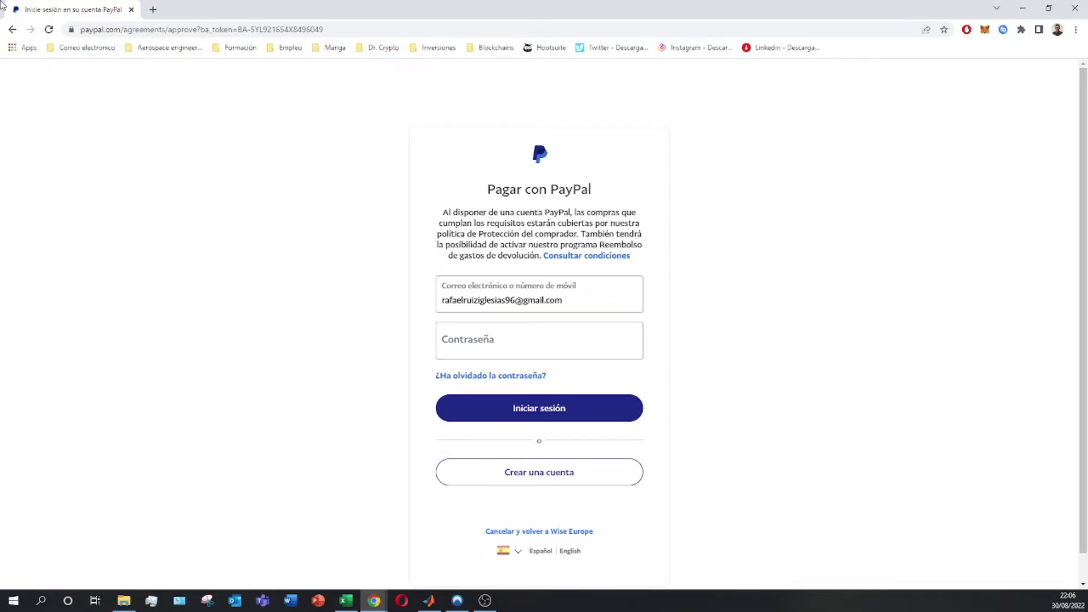
click(12, 29)
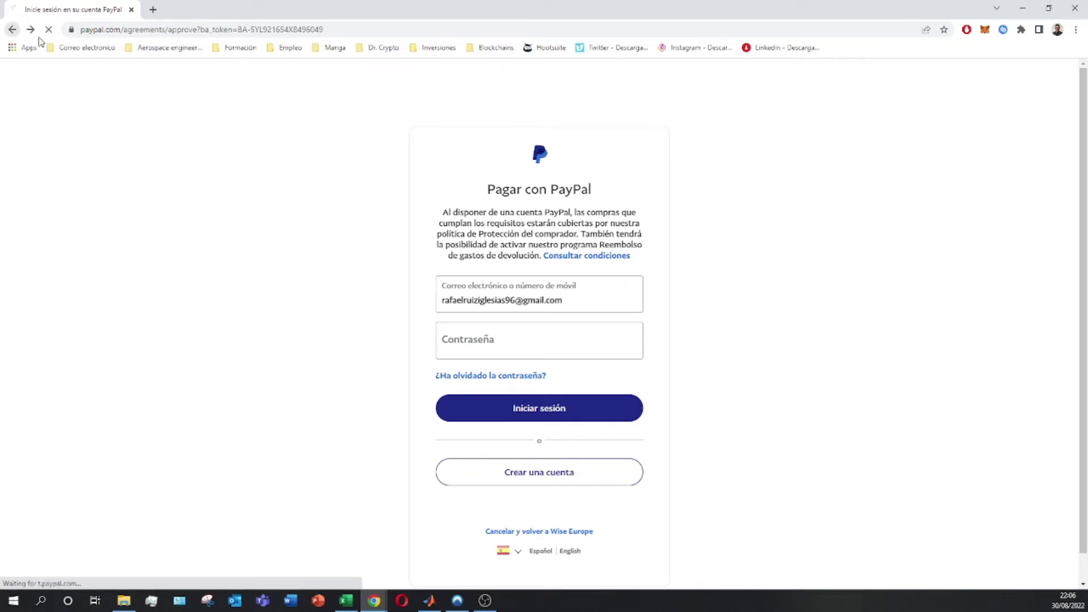
Step: Enter 200 EUR again as the amount to add and continue to the payment methods
click(518, 207)
text(200)
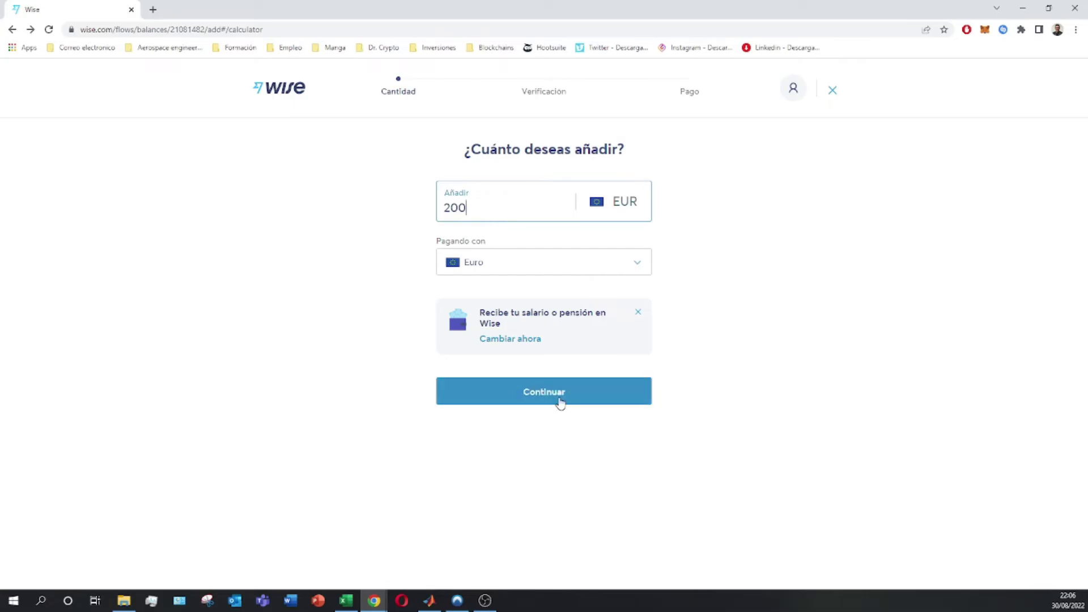
click(559, 403)
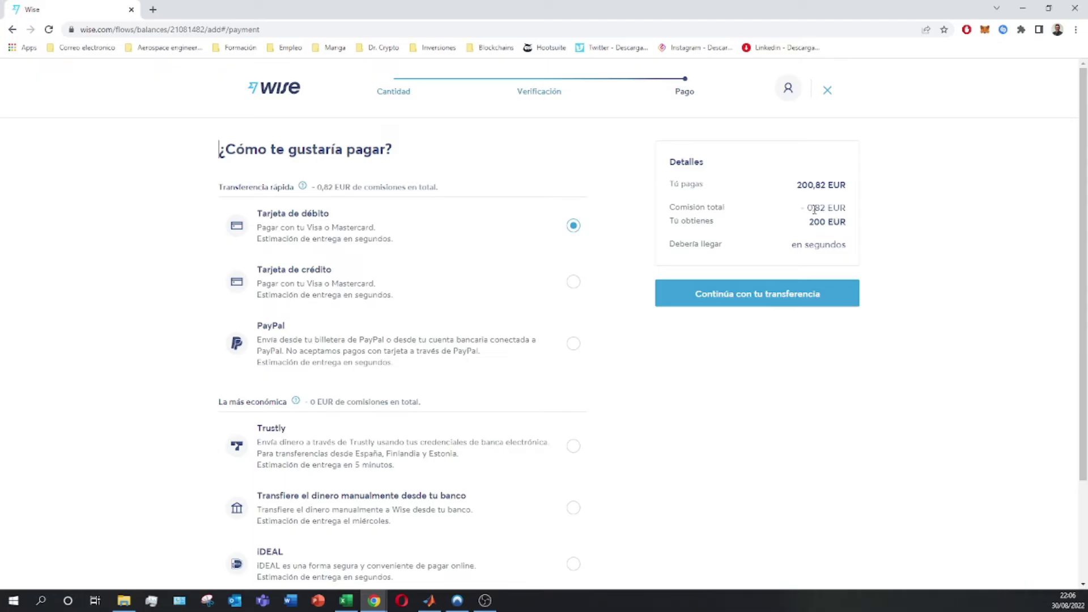
Step: Select the manual bank transfer as the payment method, continue, and acknowledge the notice that the money must be sent from the bank
drag(808, 208, 849, 210)
click(433, 533)
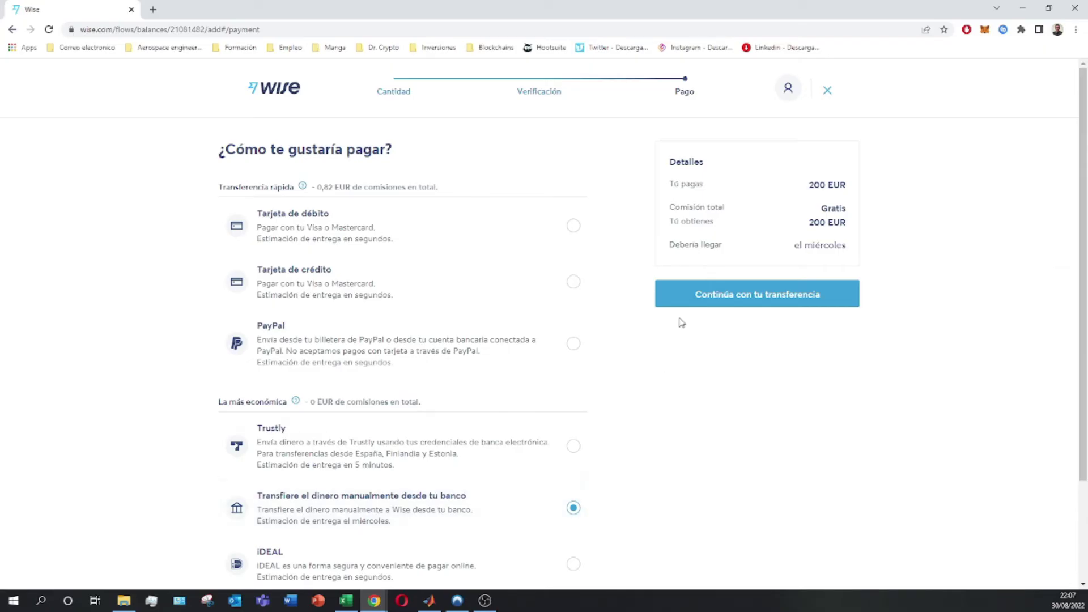
click(708, 297)
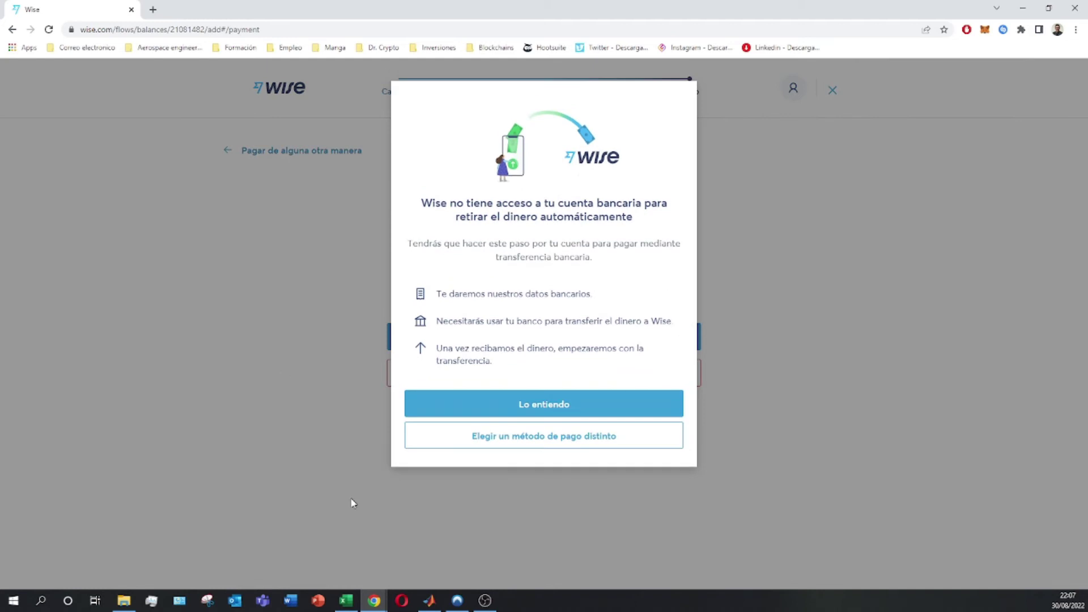
drag(469, 211, 600, 219)
click(601, 220)
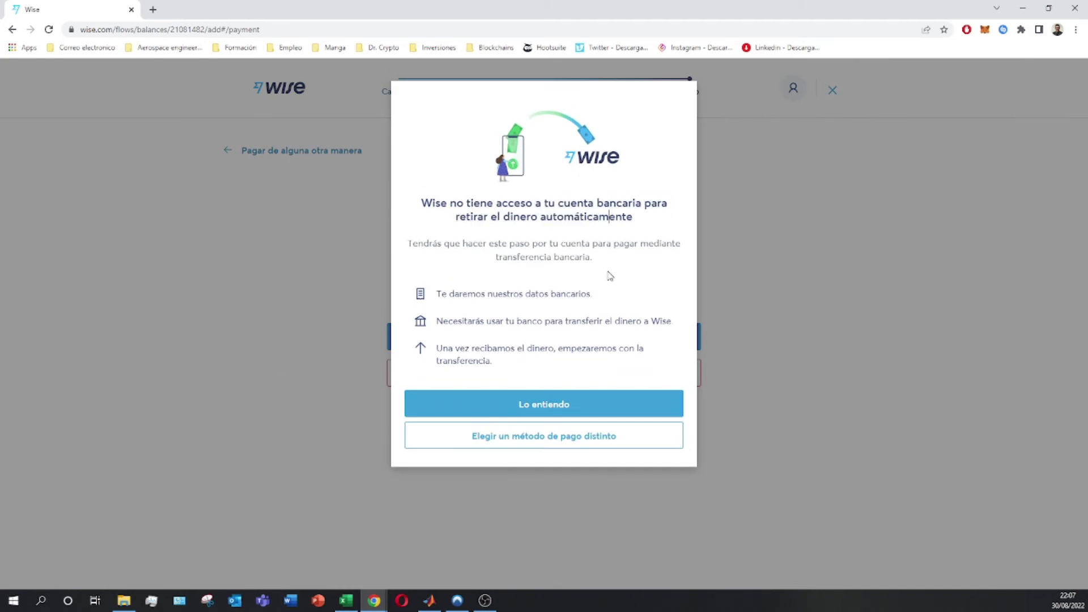
click(585, 412)
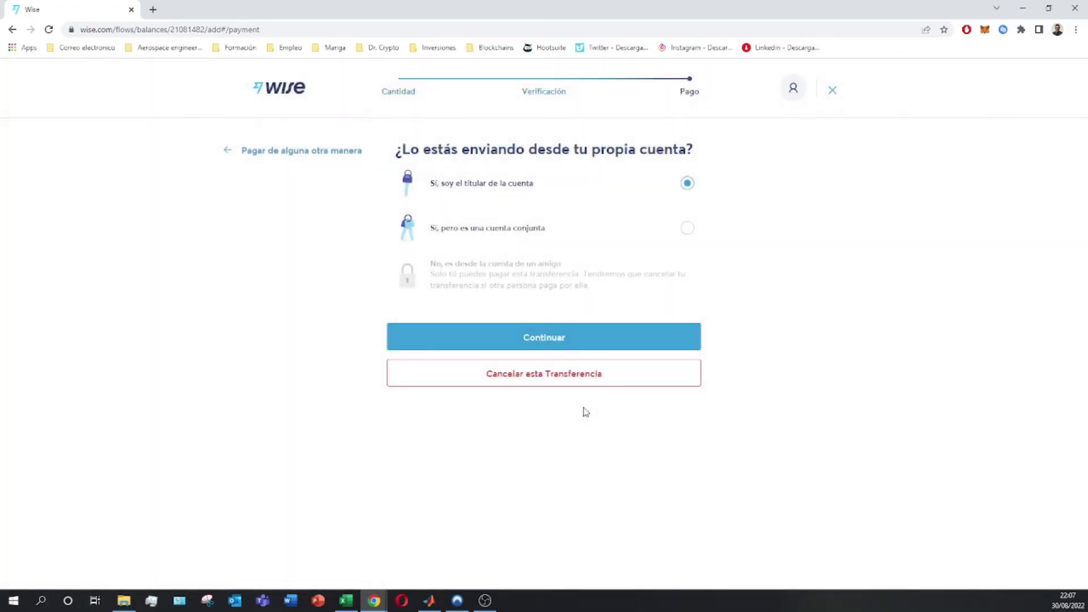
Step: Declare sole ownership of the sending account, choose online banking, and examine the payment reference in Wise's bank details
click(546, 347)
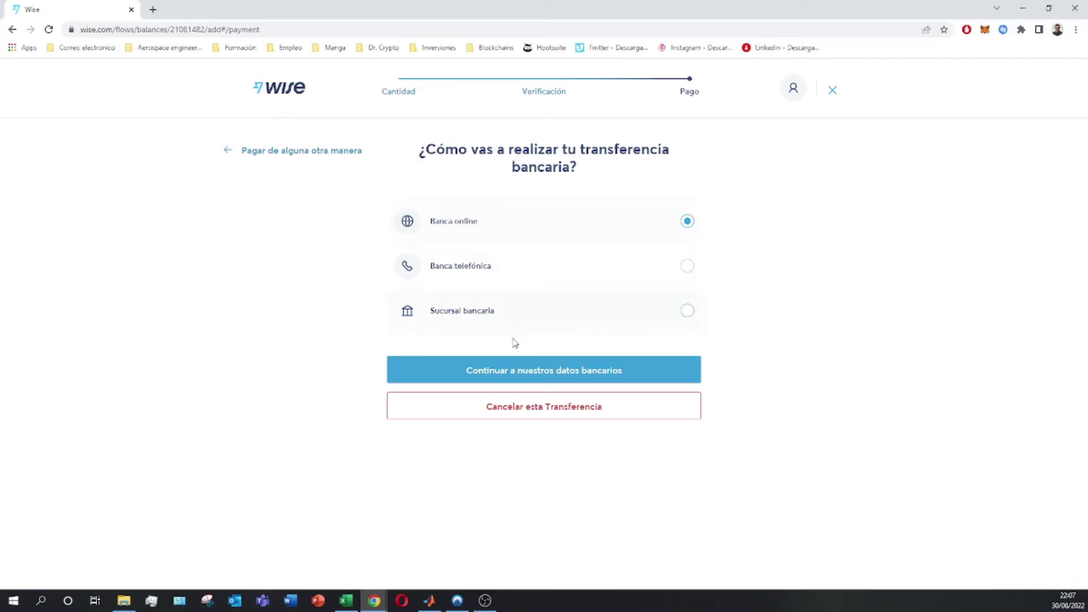
click(515, 376)
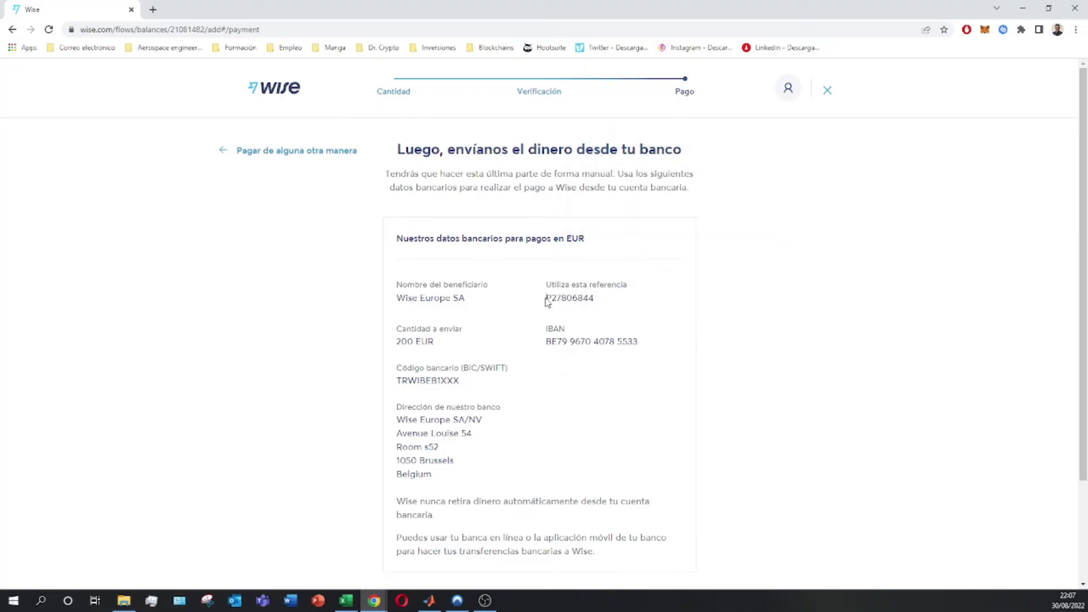
drag(547, 303, 596, 306)
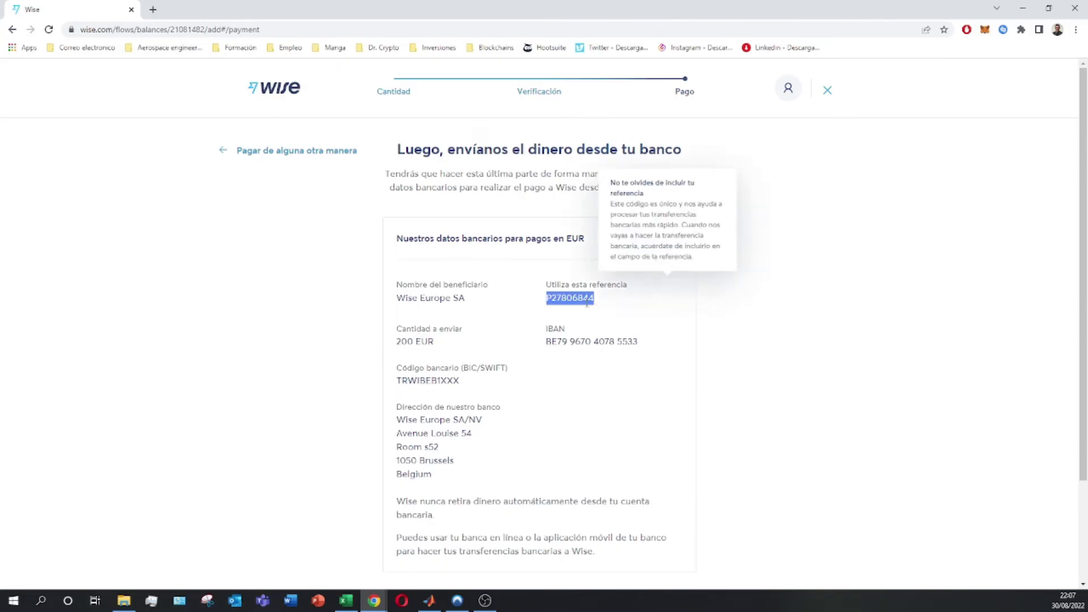
Step: Switch to debit card, complete the 200 EUR top-up with it, and return to the account's home page
click(295, 159)
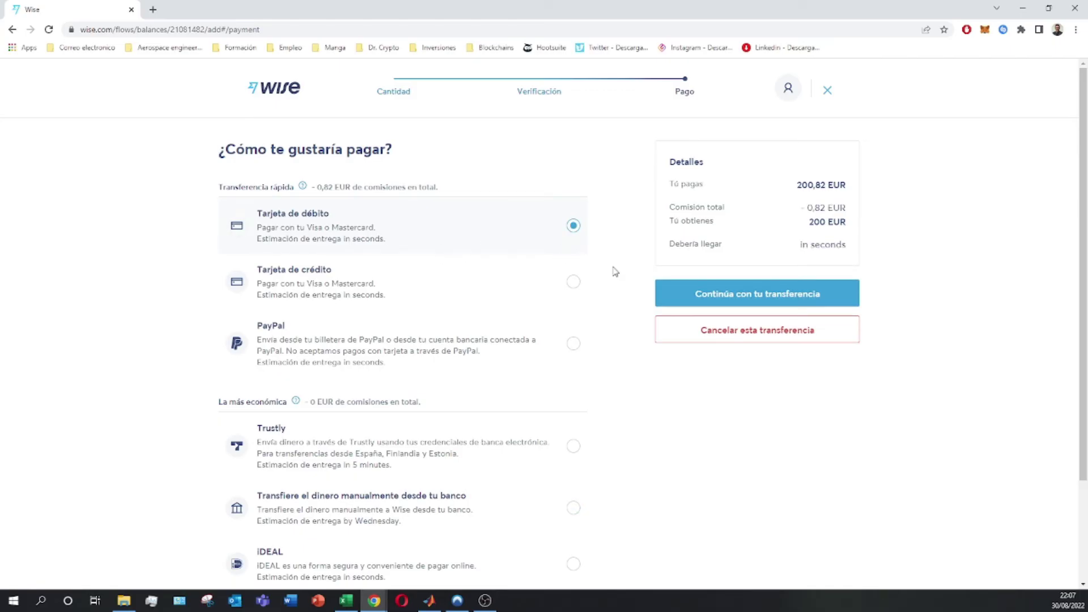
click(717, 296)
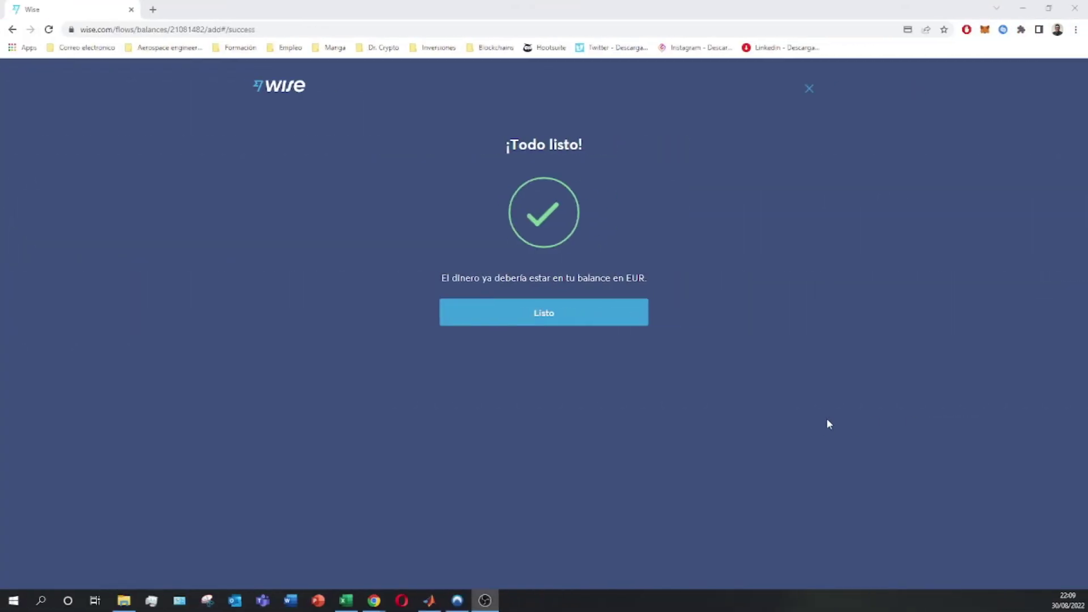
click(584, 322)
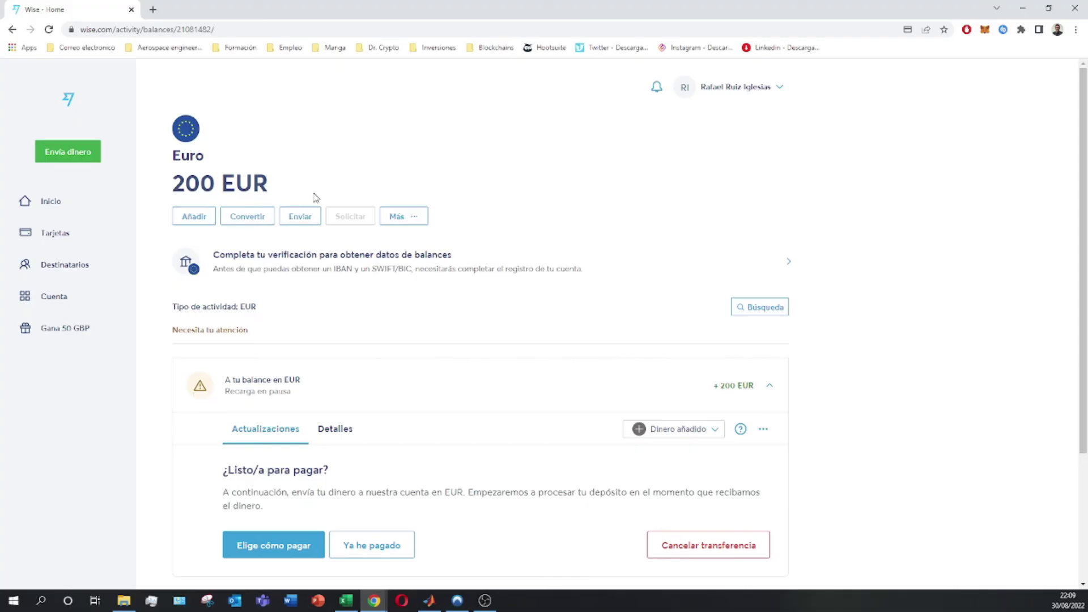
click(54, 207)
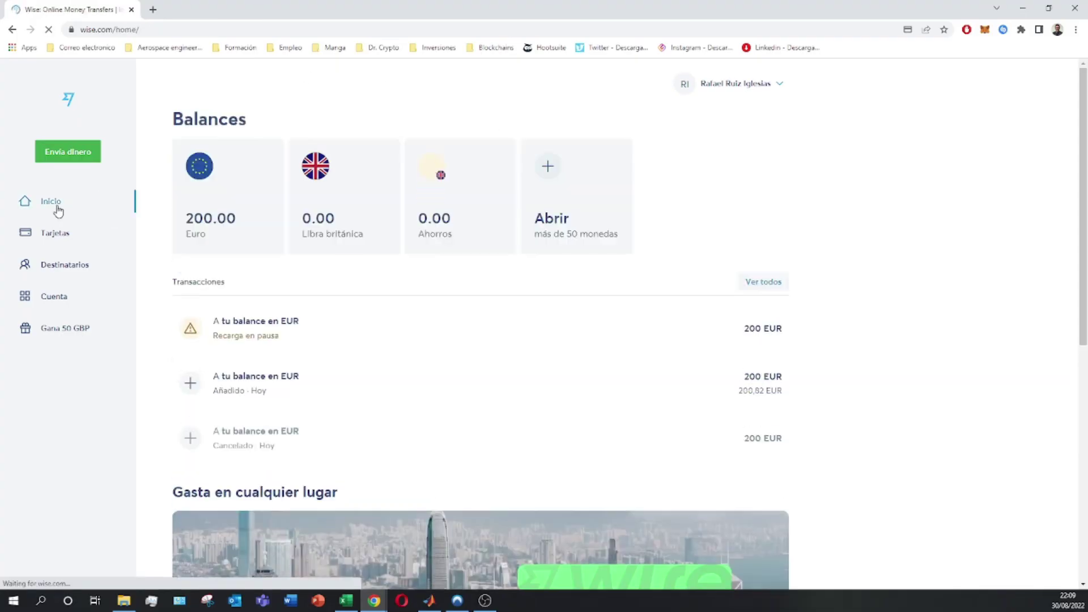